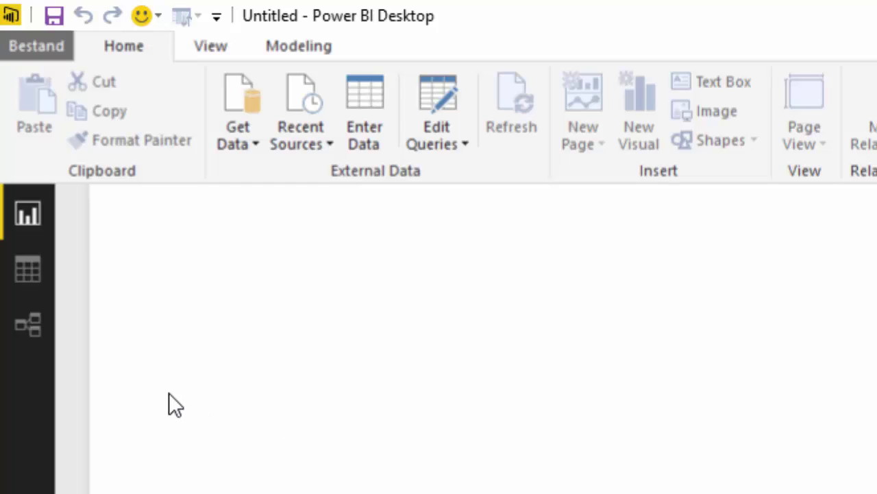
Add parameter DateParameter, described 'Input for calculating ISO week number', type Date, value 1/21/2017
{"action": "left_click", "coordinate": [457, 103]}
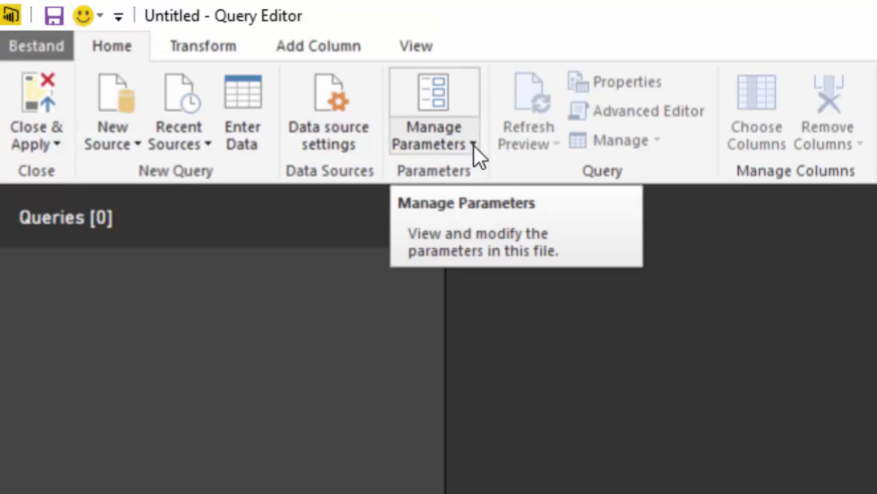
{"action": "left_click", "coordinate": [474, 145]}
{"action": "left_click", "coordinate": [481, 230]}
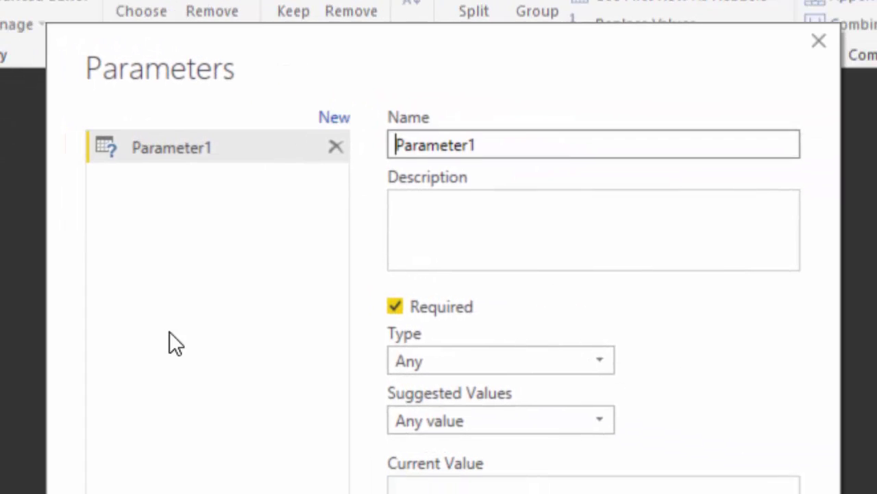
{"action": "type", "text": "D"}
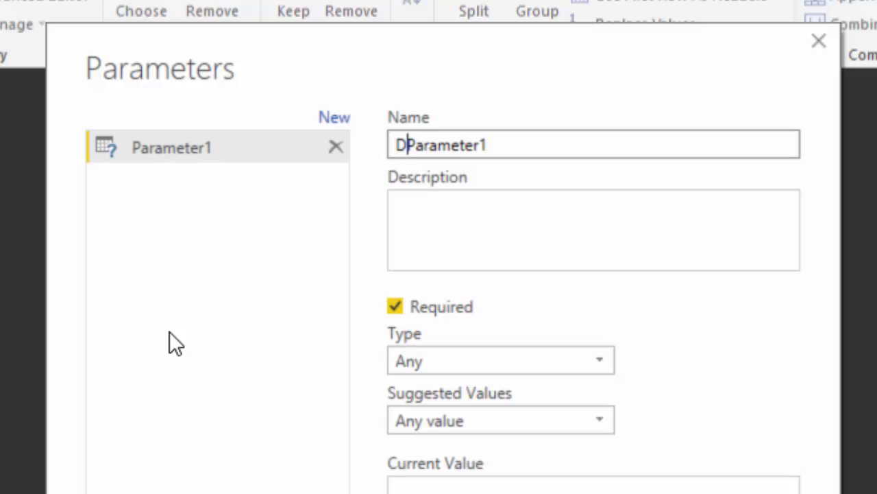
{"action": "type", "text": "ate"}
{"action": "key", "text": "End"}
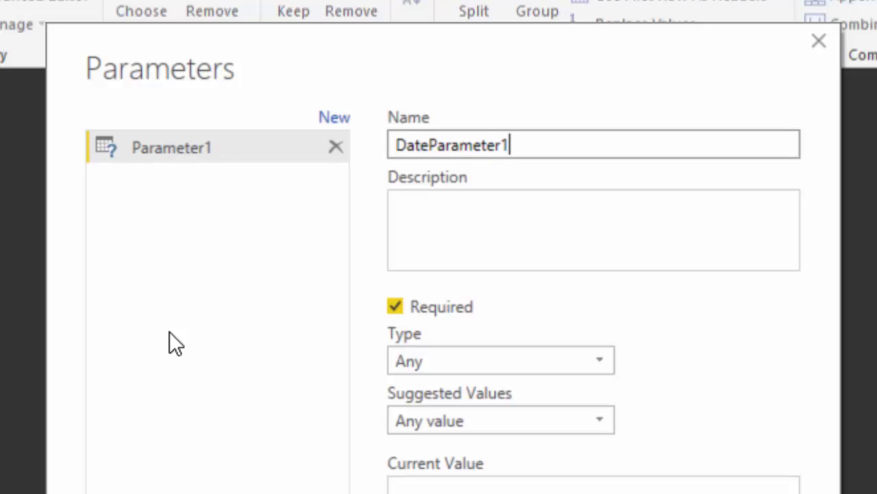
{"action": "key", "text": "BackSpace"}
{"action": "key", "text": "Tab"}
{"action": "type", "text": "Input for calculating ISO week number"}
{"action": "left_click", "coordinate": [588, 367]}
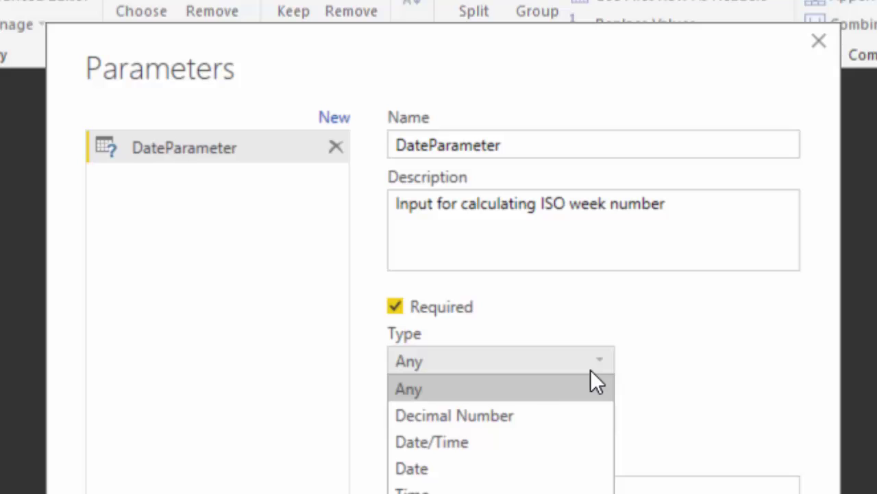
{"action": "left_click", "coordinate": [463, 478]}
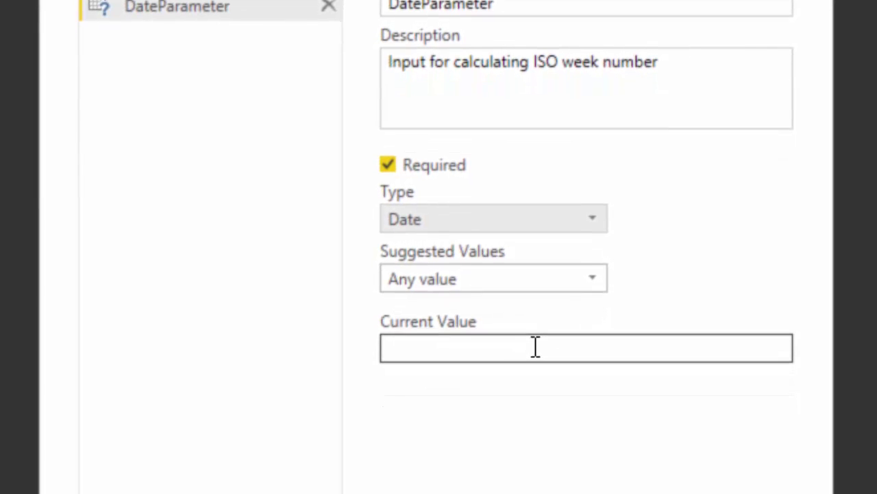
{"action": "left_click", "coordinate": [535, 369]}
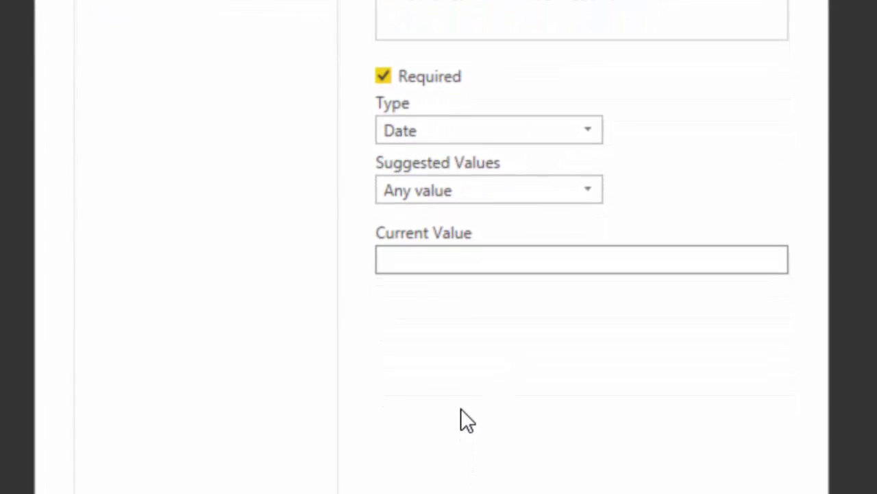
{"action": "type", "text": "1/21/"}
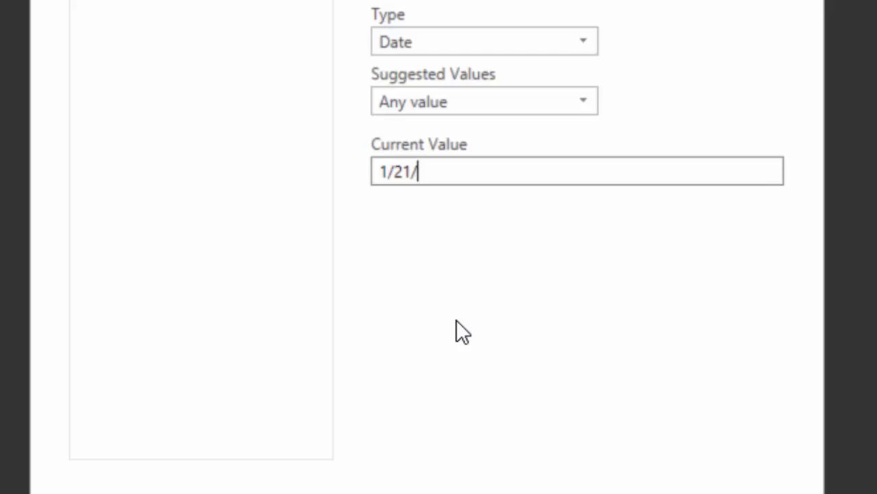
{"action": "type", "text": "2017"}
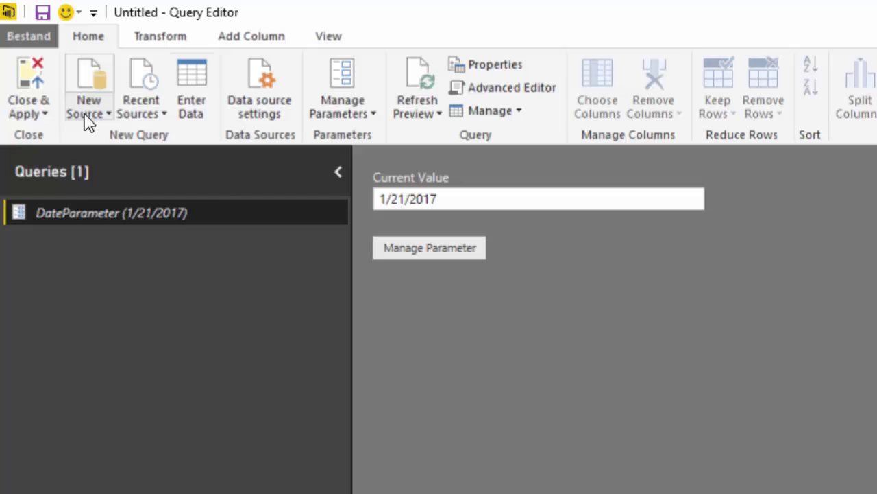
Open the New Source list to start a blank query
{"action": "left_click", "coordinate": [88, 110]}
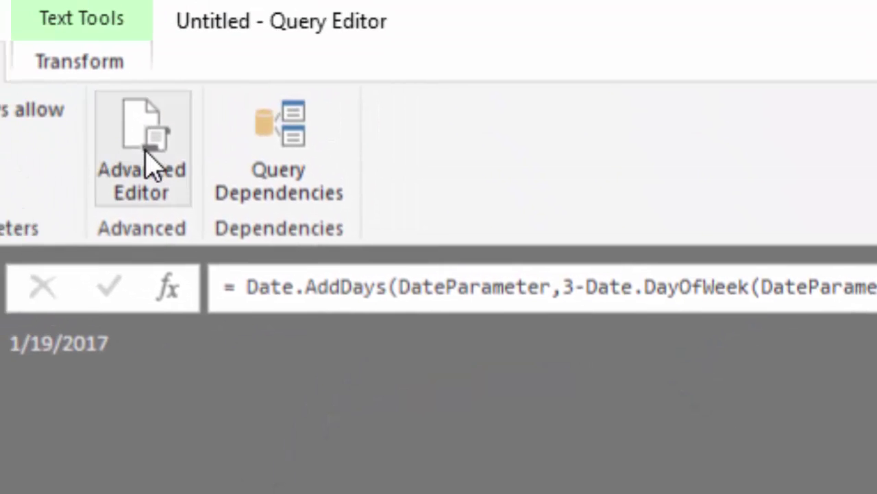
In the Advanced Editor, rename Source to Thursday and add Jan1, Days and Result steps
{"action": "left_click", "coordinate": [69, 76]}
{"action": "left_click", "coordinate": [113, 242]}
{"action": "type", "text": "Th"}
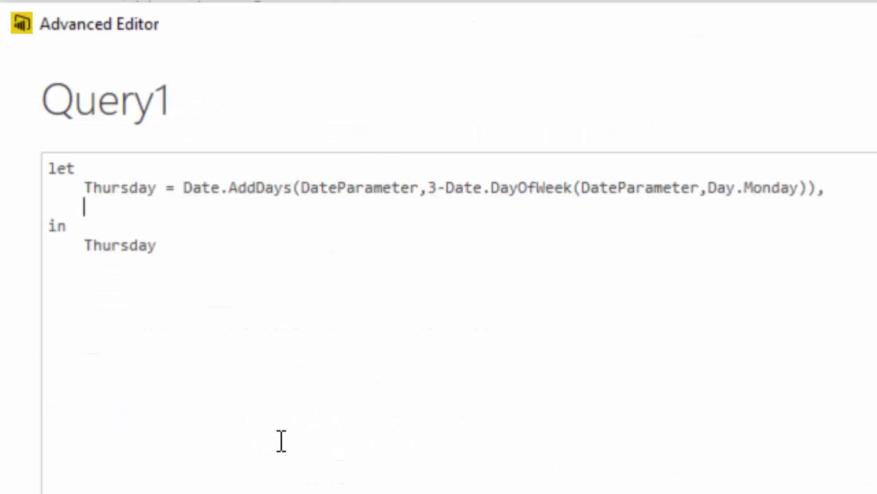
{"action": "type", "text": "Jan1"}
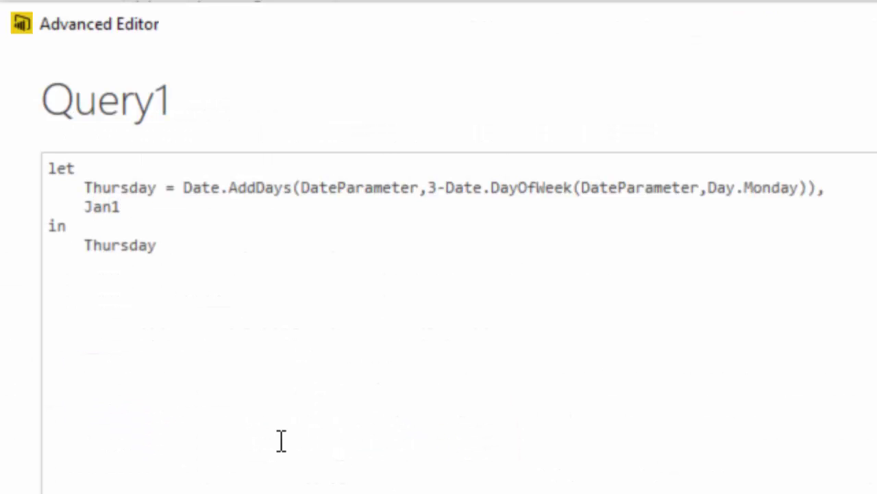
{"action": "type", "text": " = #date(Date.Year(Thursday),1,1"}
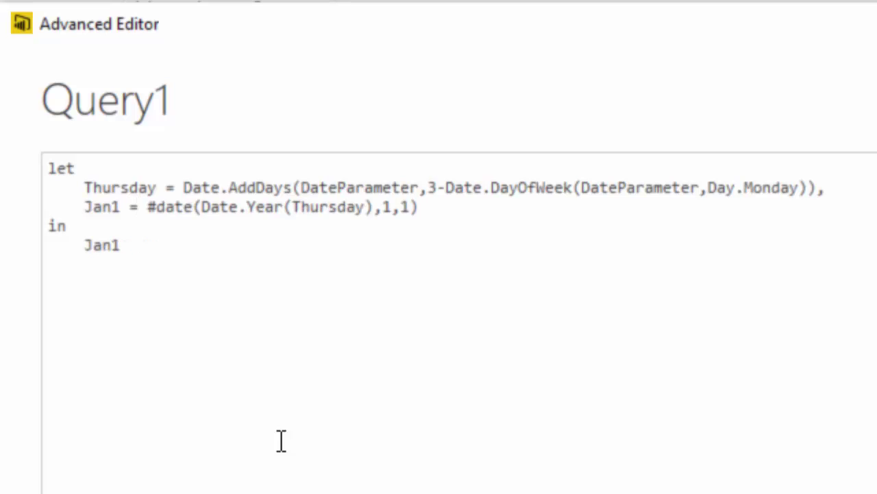
{"action": "key", "text": "Return"}
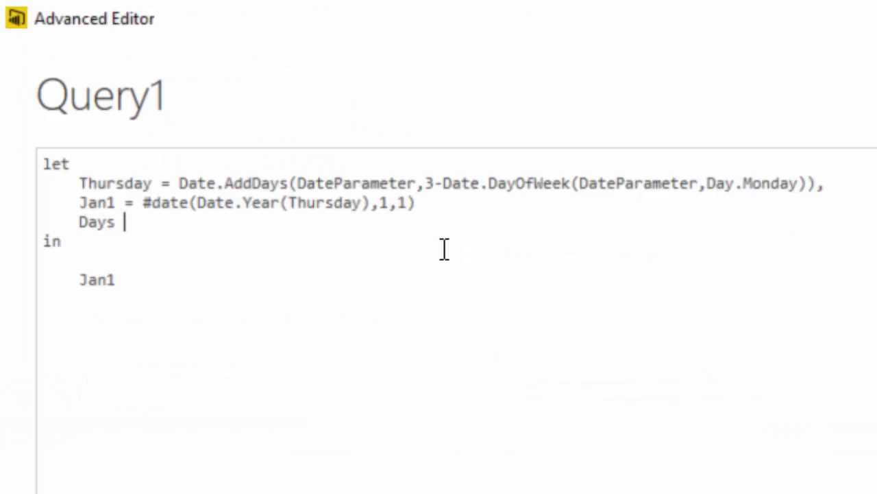
{"action": "type", "text": "= Number.From(Thursday - Jan1),"}
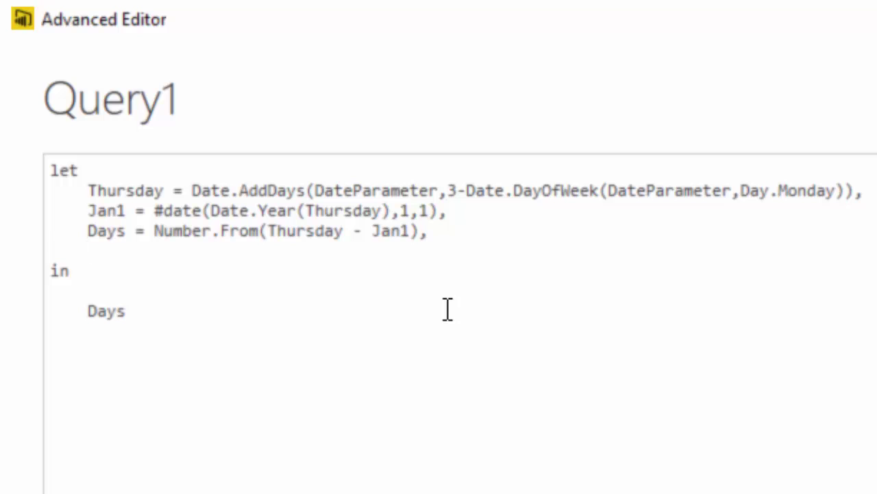
{"action": "type", "text": "Re"}
{"action": "type", "text": "sult ="}
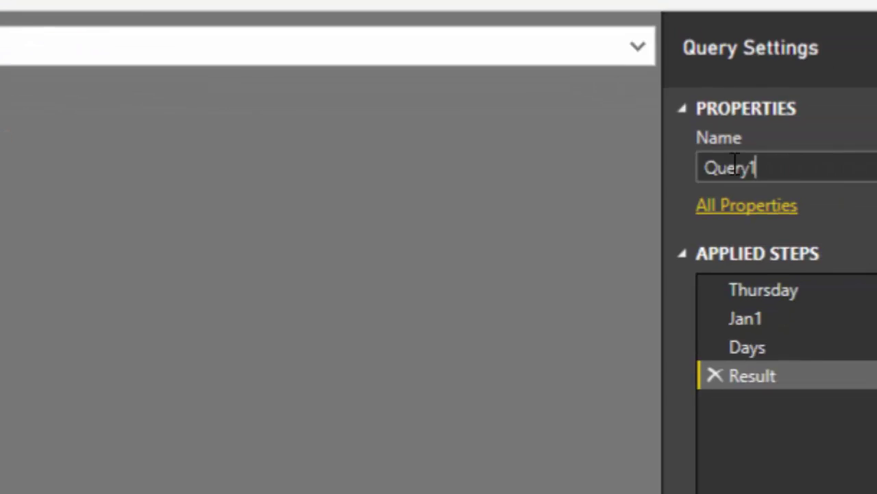
Rename Query1 to qryISOWeekNumber and create the ISOWeekNumber function from it
{"action": "type", "text": "qry"}
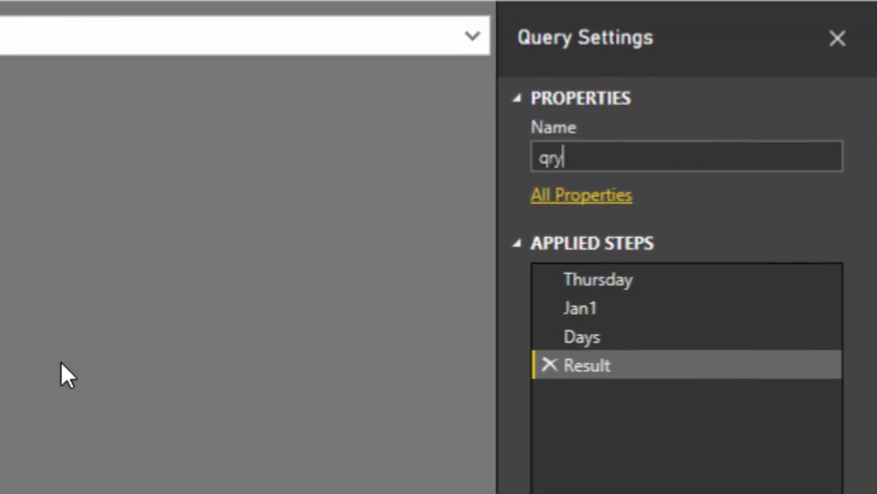
{"action": "type", "text": "ISOWeekNumber"}
{"action": "key", "text": "Return"}
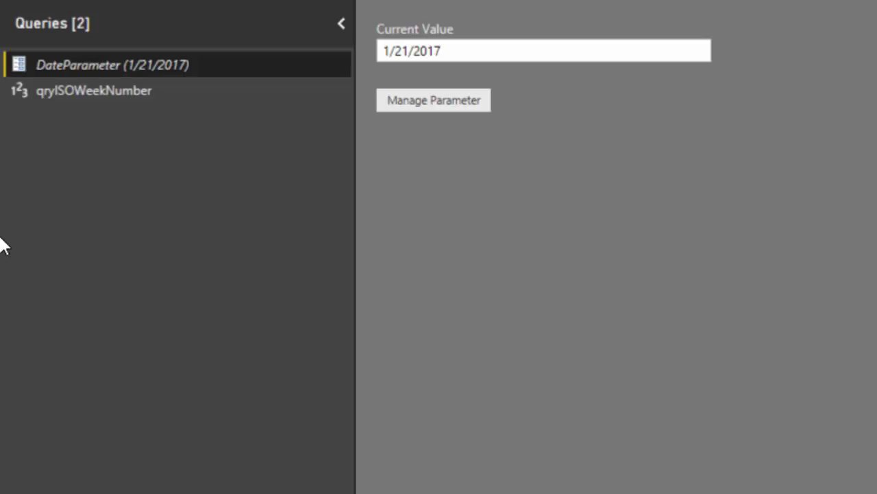
{"action": "left_click", "coordinate": [86, 94]}
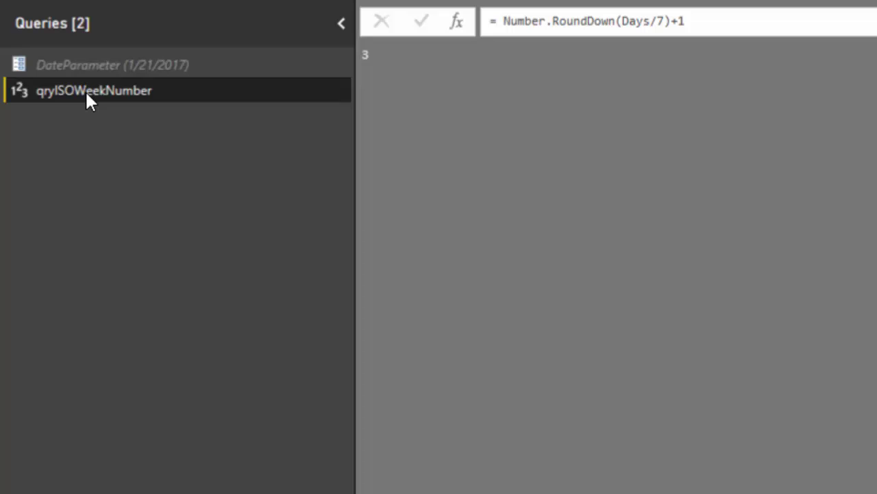
{"action": "right_click", "coordinate": [86, 94]}
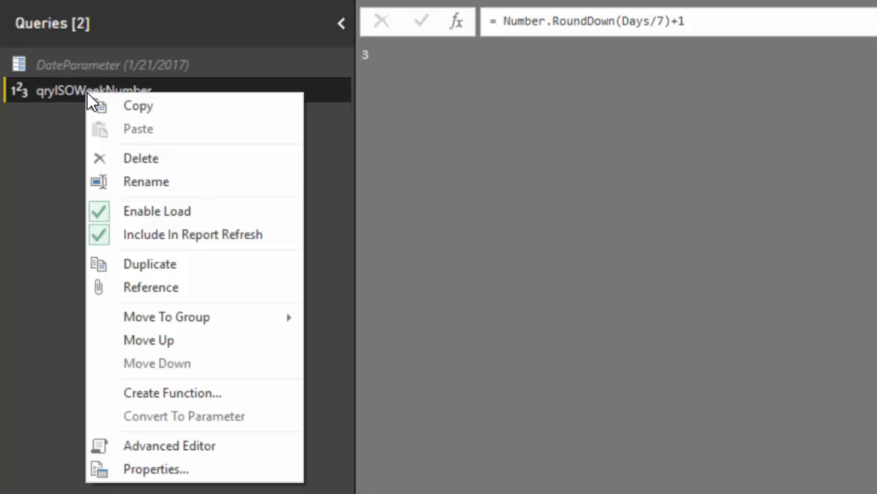
{"action": "left_click", "coordinate": [201, 399]}
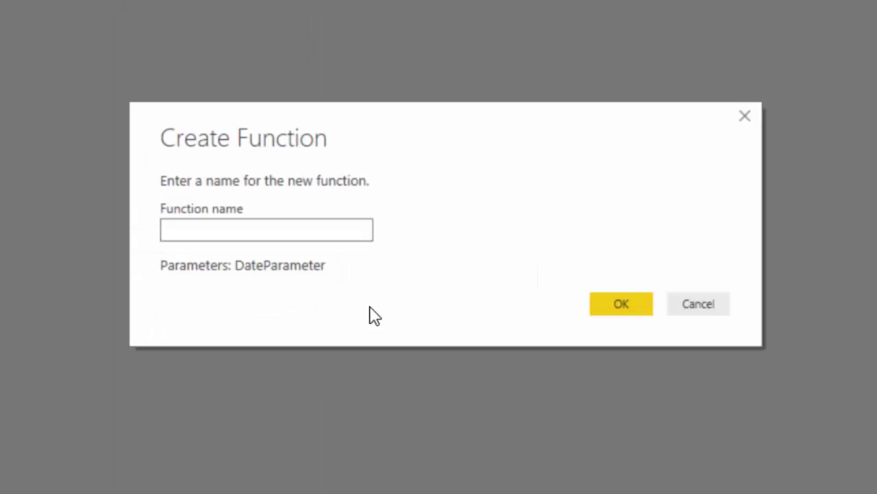
{"action": "type", "text": "ISOWeekNu"}
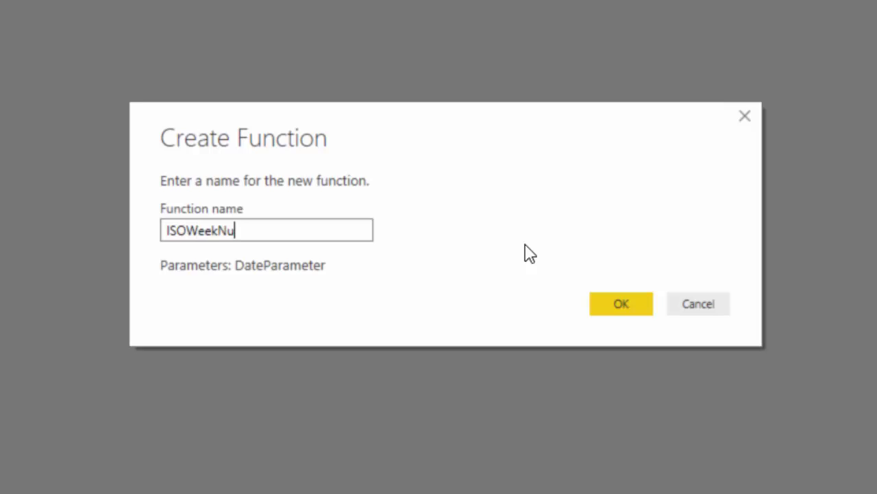
{"action": "type", "text": "mber"}
{"action": "key", "text": "Return"}
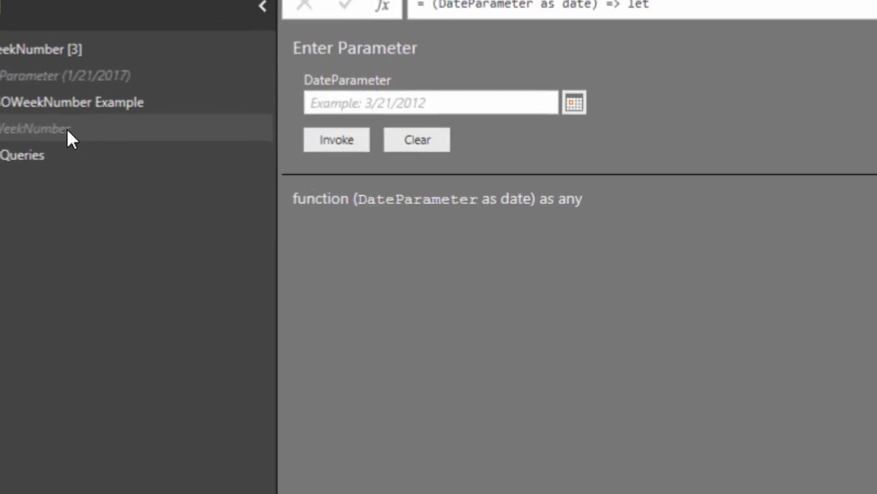
Open the ISOWeekNumber function's code, dismiss the edit warning, and view the Example result
{"action": "right_click", "coordinate": [116, 156]}
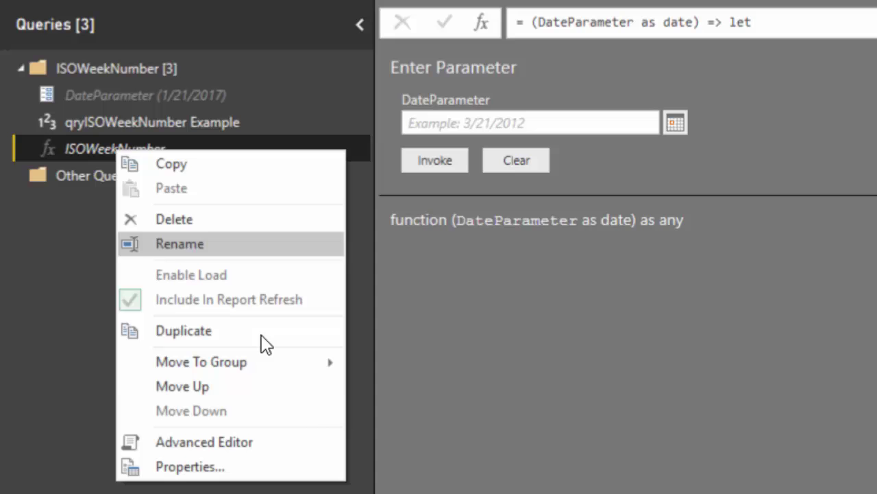
{"action": "left_click", "coordinate": [259, 439]}
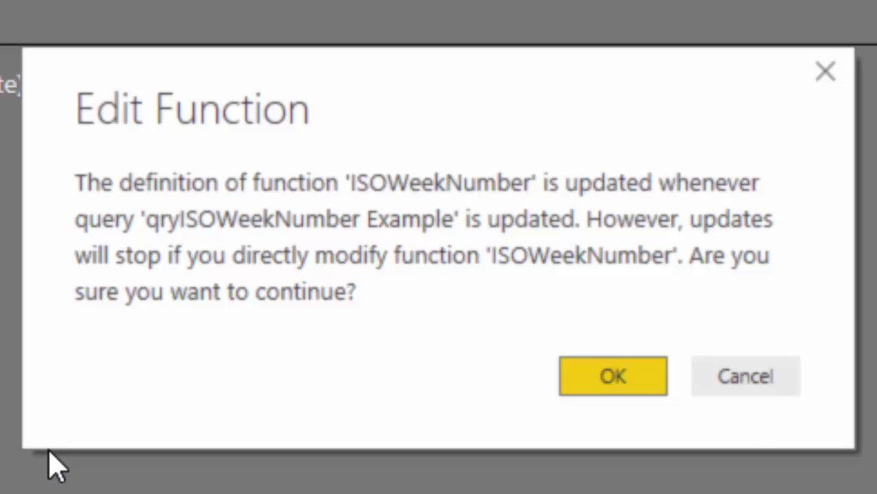
{"action": "left_click", "coordinate": [762, 379]}
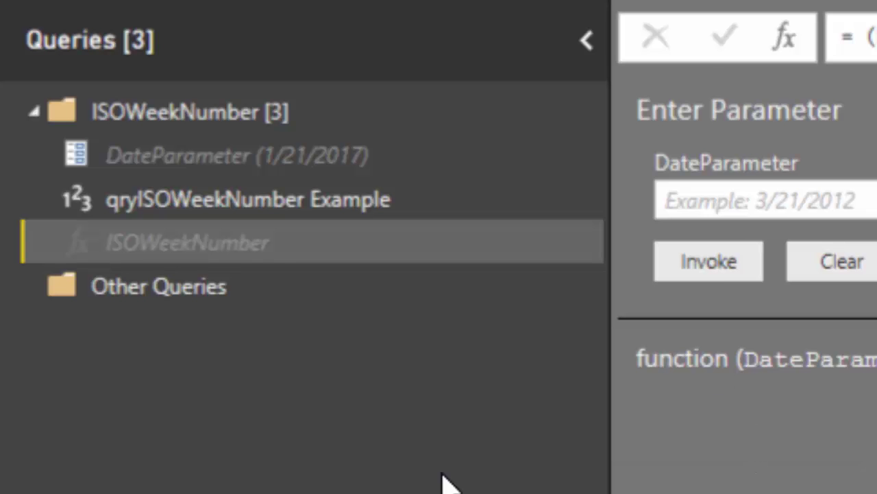
{"action": "left_click", "coordinate": [341, 207]}
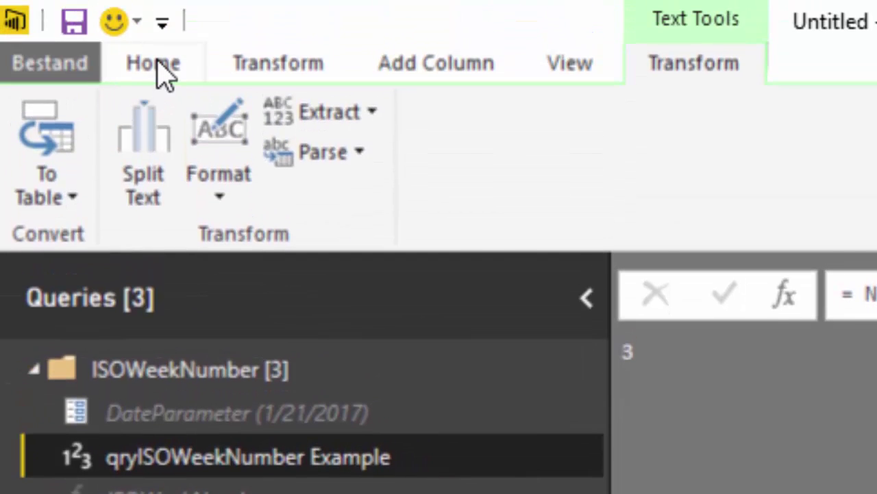
Import the date table from an Excel workbook and bring up the Add Column tools
{"action": "left_click", "coordinate": [157, 61]}
{"action": "left_click", "coordinate": [167, 201]}
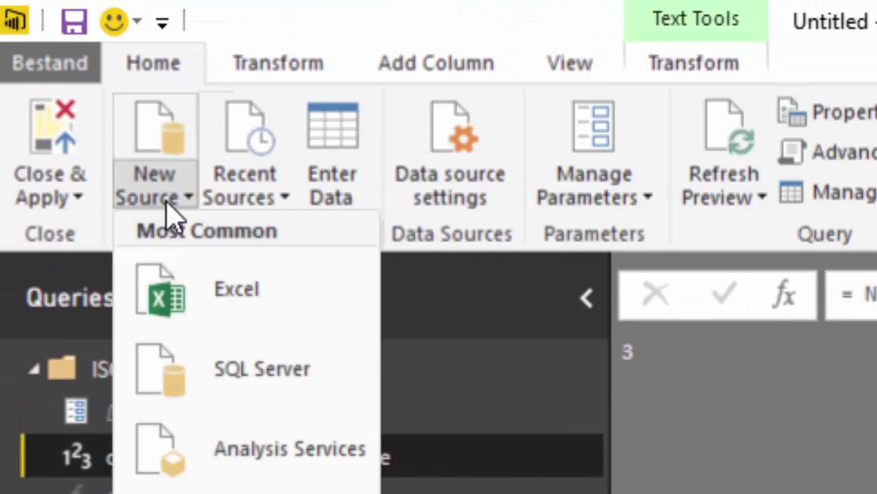
{"action": "left_click", "coordinate": [247, 295]}
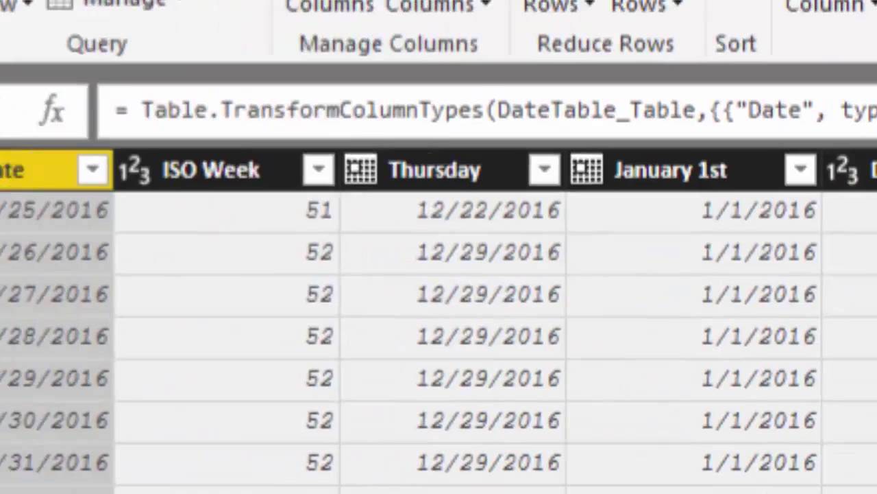
{"action": "left_click", "coordinate": [525, 77]}
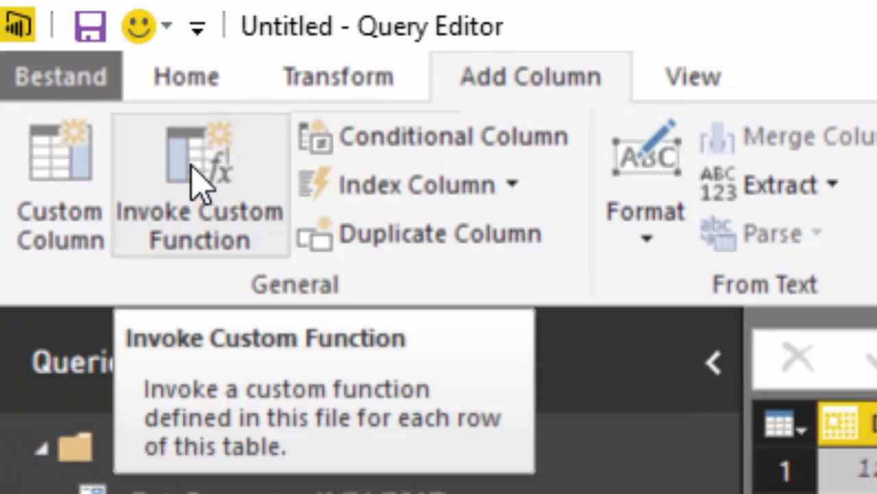
Invoke ISOWeekNumber on the Date column as a new column named PQ ISO Week
{"action": "left_click", "coordinate": [197, 193]}
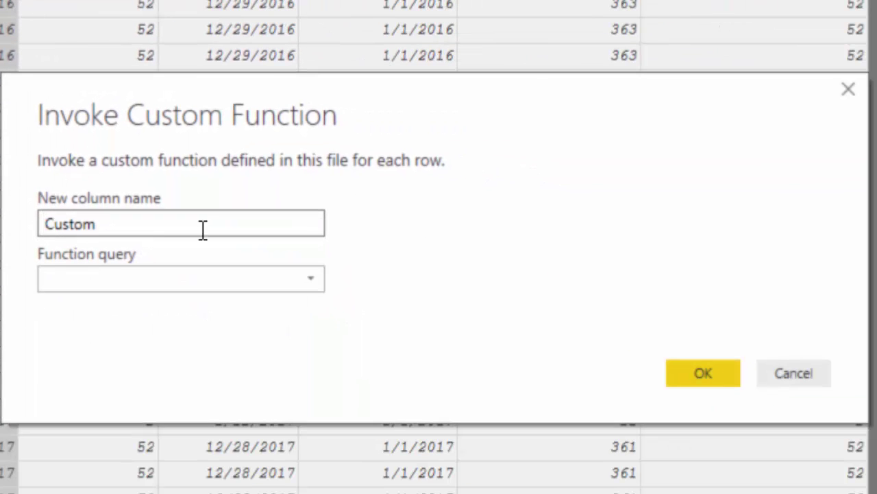
{"action": "type", "text": "PQ"}
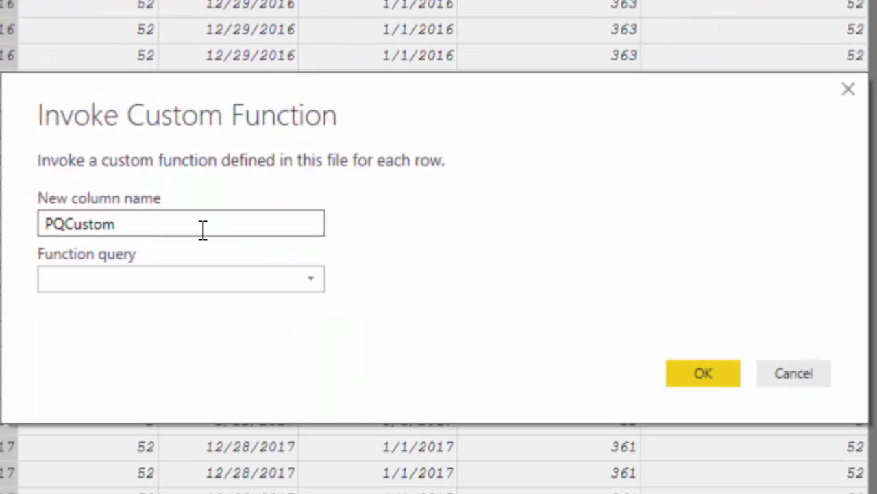
{"action": "type", "text": " ISO W"}
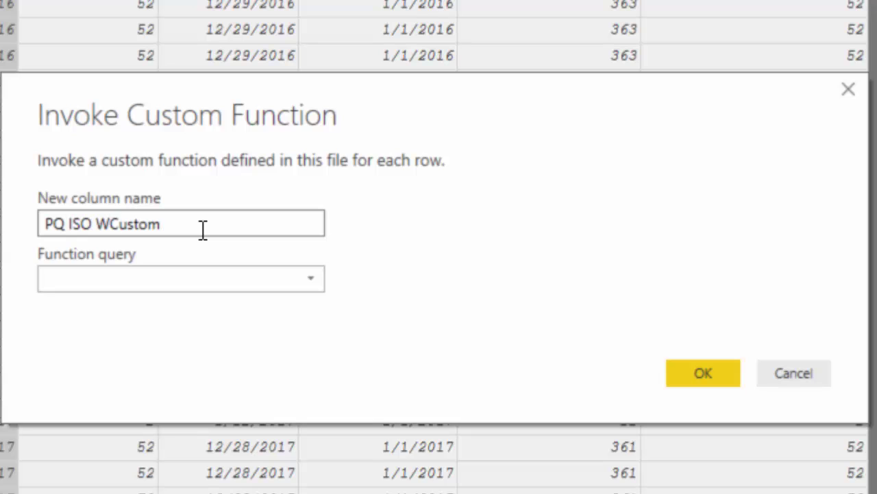
{"action": "type", "text": "eek"}
{"action": "key", "text": "Delete"}
{"action": "key", "text": "Delete"}
{"action": "key", "text": "Delete"}
{"action": "left_click", "coordinate": [321, 279]}
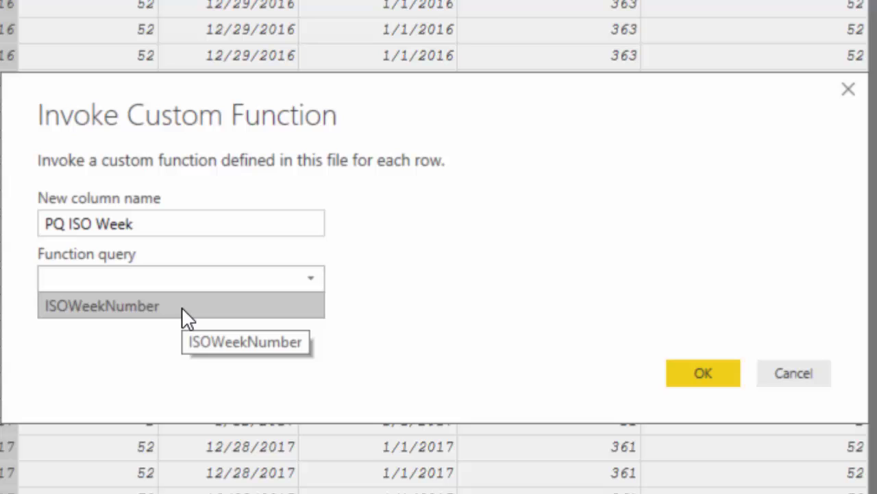
{"action": "left_click", "coordinate": [182, 306]}
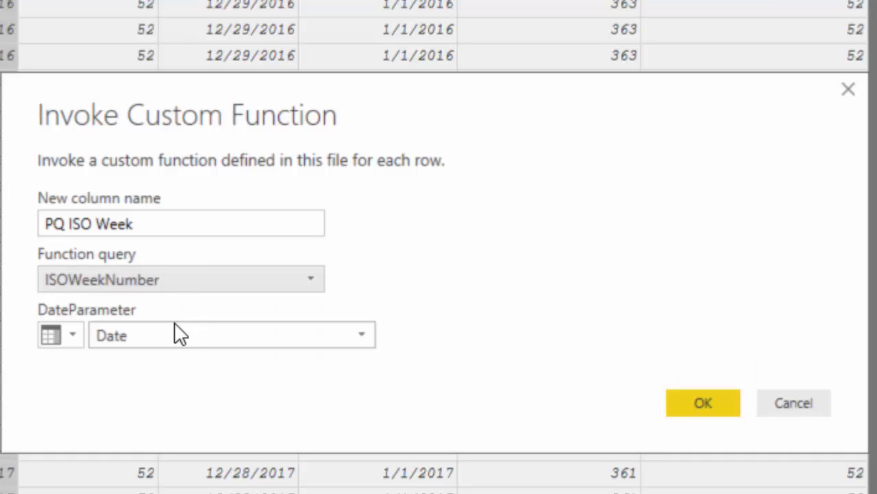
{"action": "left_click", "coordinate": [358, 336]}
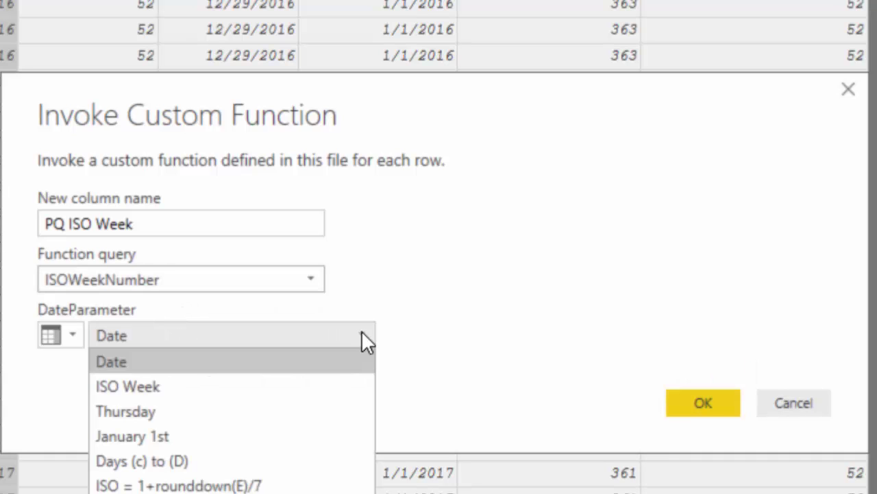
{"action": "left_click", "coordinate": [167, 361]}
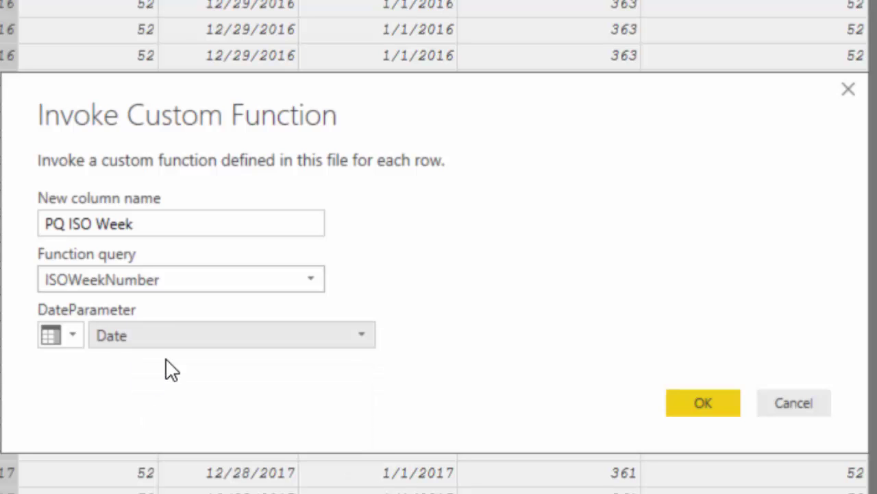
{"action": "left_click", "coordinate": [691, 401]}
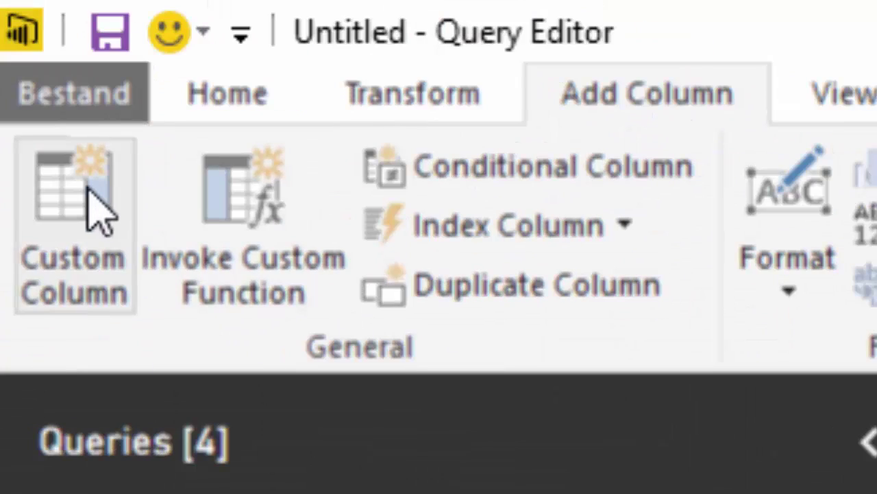
Add a CheckResult custom column with the formula [ISO Week] = [PQ ISO Week]
{"action": "left_click", "coordinate": [87, 186]}
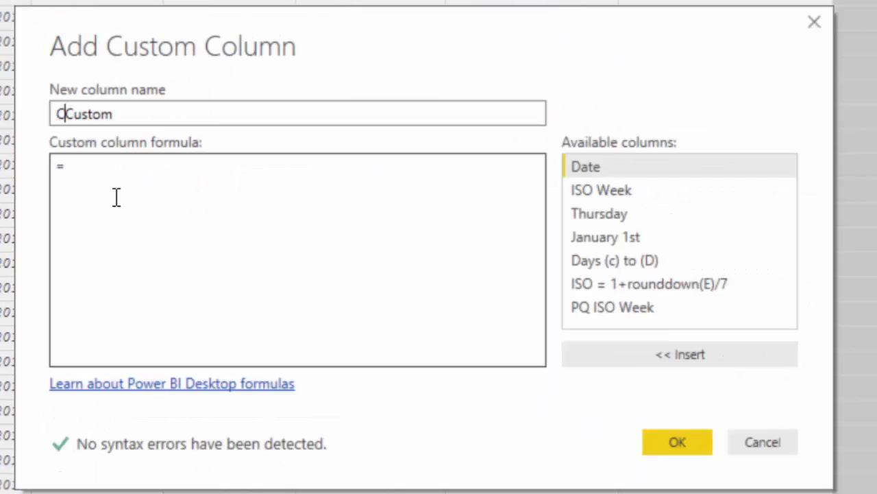
{"action": "type", "text": "heckResult"}
{"action": "key", "text": "Delete"}
{"action": "key", "text": "Delete"}
{"action": "key", "text": "Delete"}
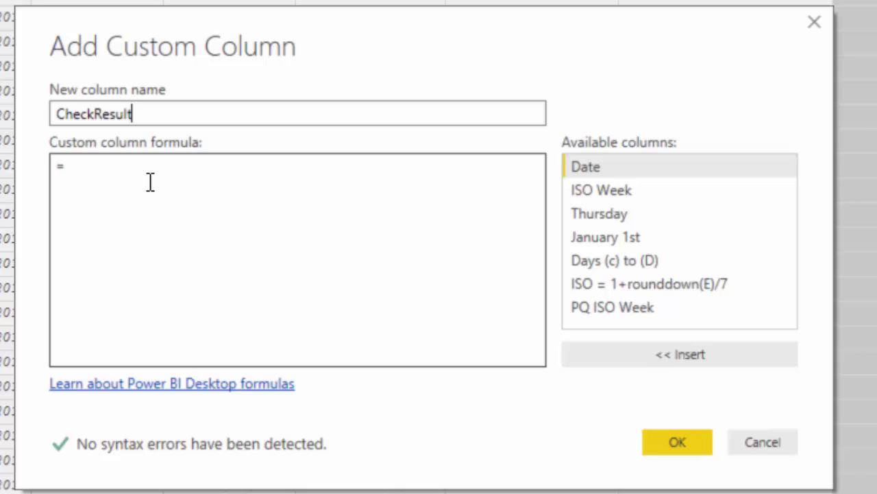
{"action": "left_click", "coordinate": [148, 182]}
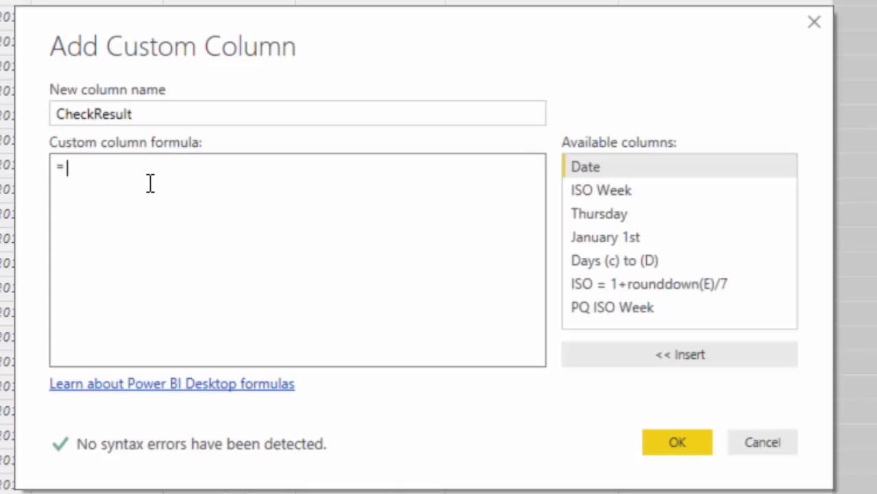
{"action": "double_click", "coordinate": [597, 196]}
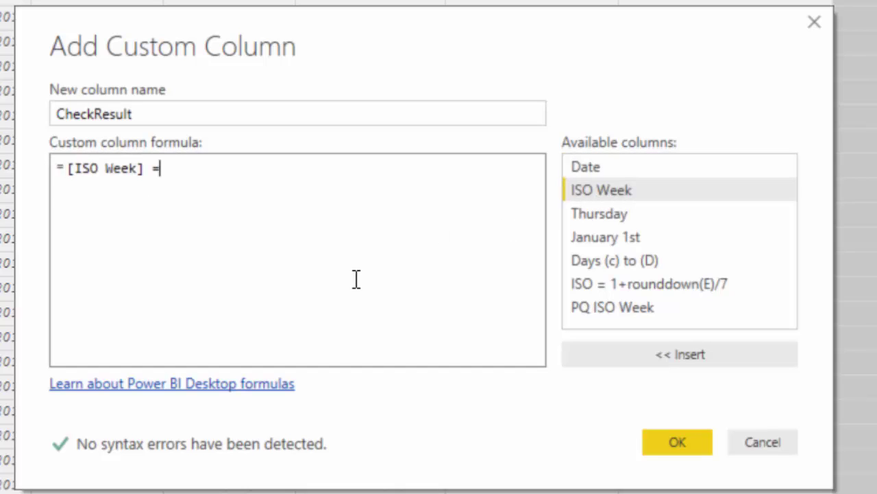
{"action": "double_click", "coordinate": [617, 310]}
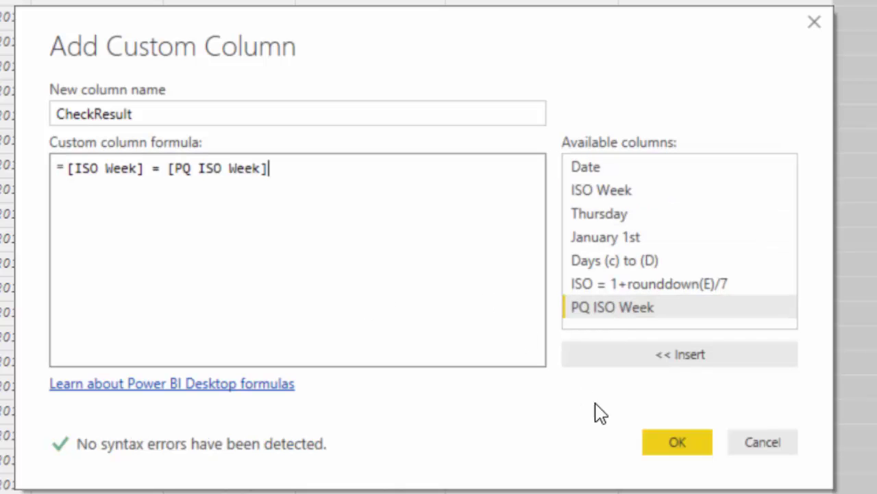
{"action": "left_click", "coordinate": [672, 433]}
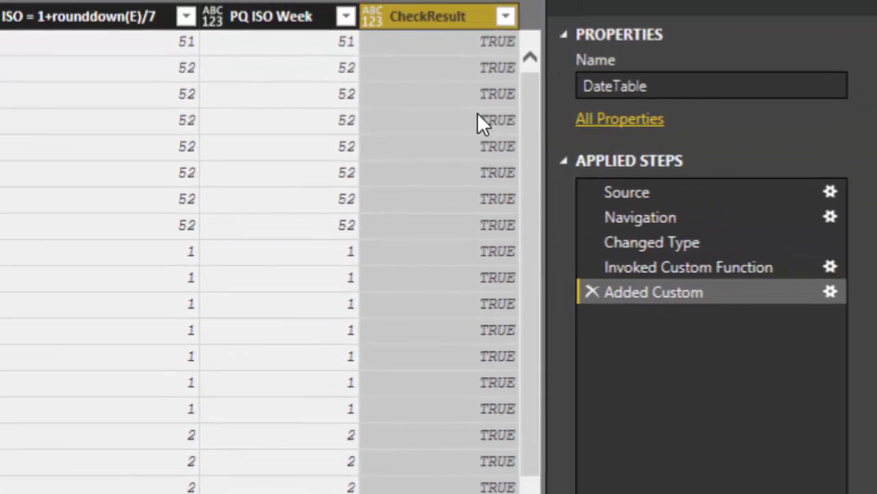
Filter CheckResult after loading all its values, confirming TRUE is the only value
{"action": "left_click", "coordinate": [507, 18]}
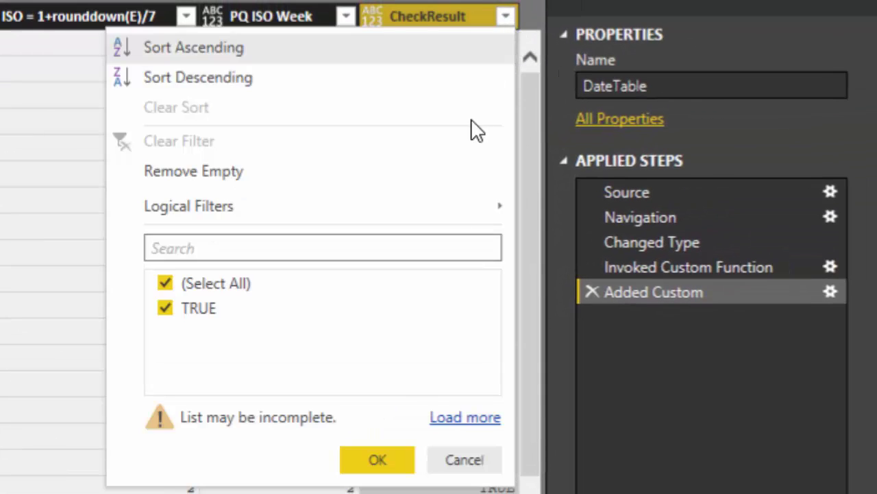
{"action": "left_click", "coordinate": [482, 416]}
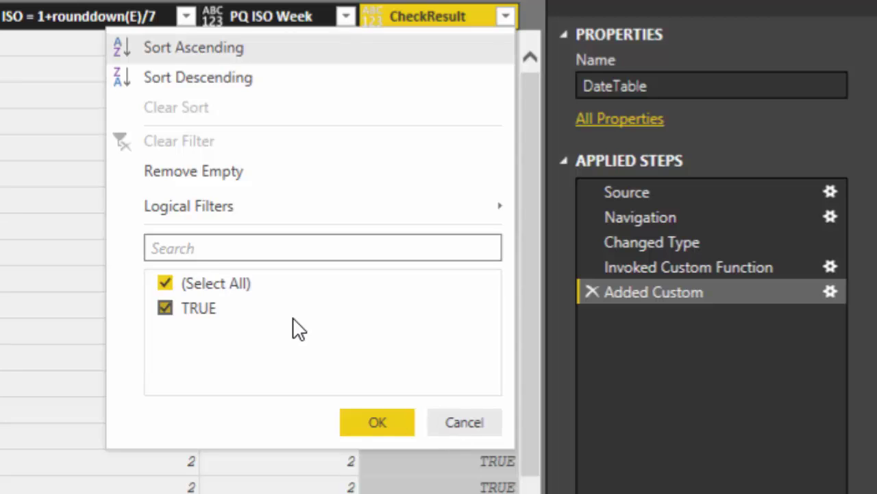
{"action": "left_click", "coordinate": [384, 420]}
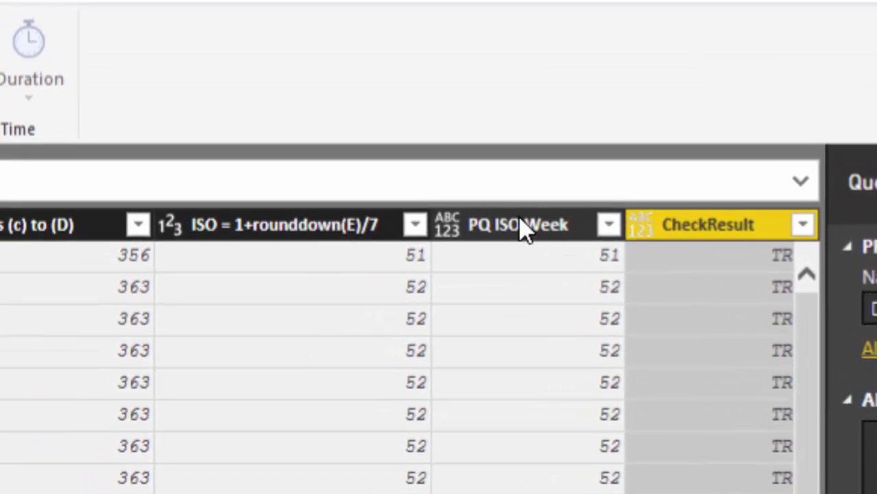
Change the PQ ISO Week column's data type to Whole Number
{"action": "left_click", "coordinate": [531, 233]}
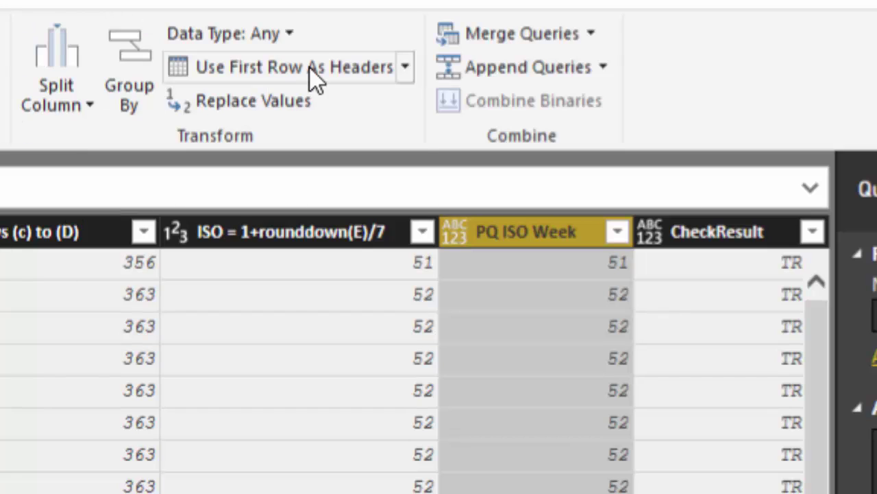
{"action": "left_click", "coordinate": [230, 34]}
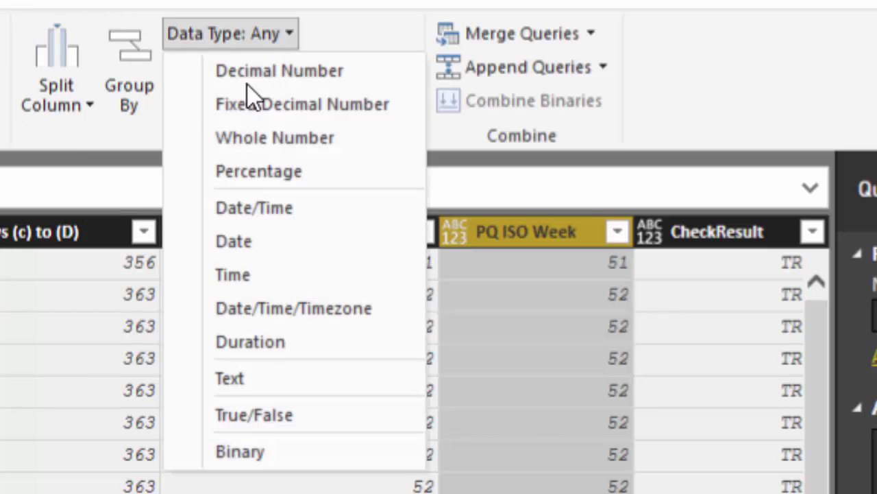
{"action": "left_click", "coordinate": [302, 139]}
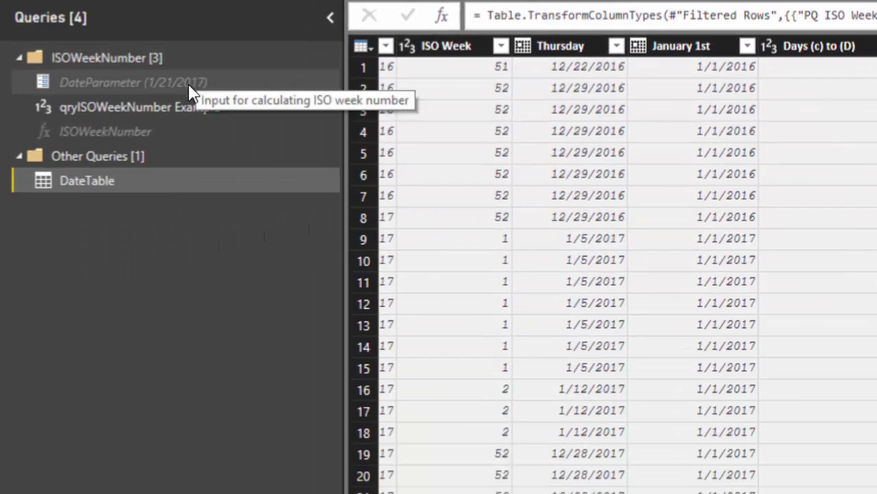
Review DateParameter and the qryISOWeekNumber Example result of 3, then dismiss its context menu
{"action": "left_click", "coordinate": [192, 83]}
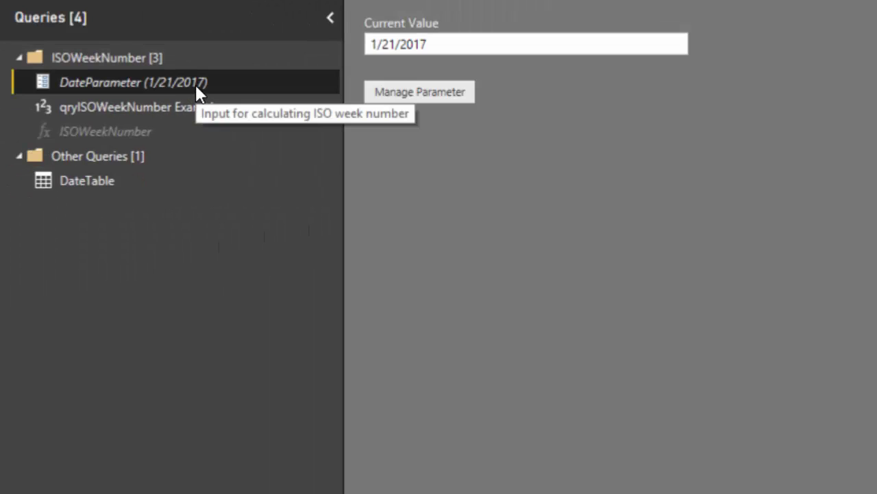
{"action": "left_click", "coordinate": [162, 105]}
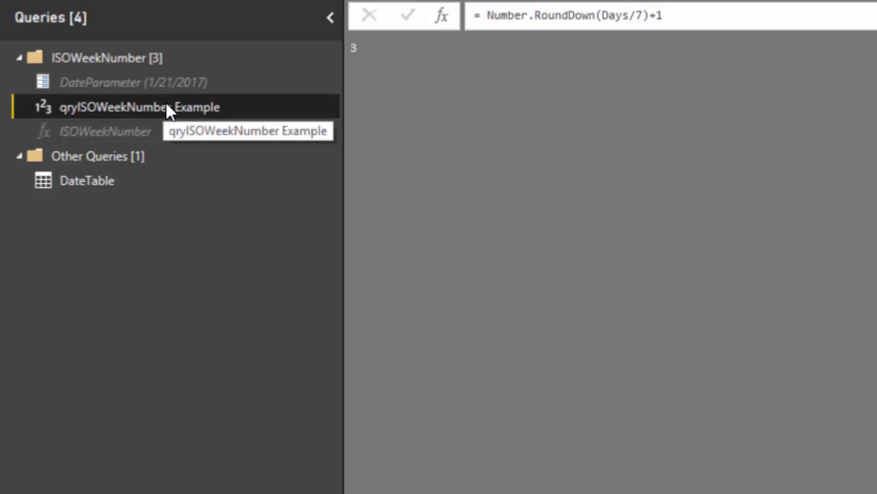
{"action": "right_click", "coordinate": [162, 111]}
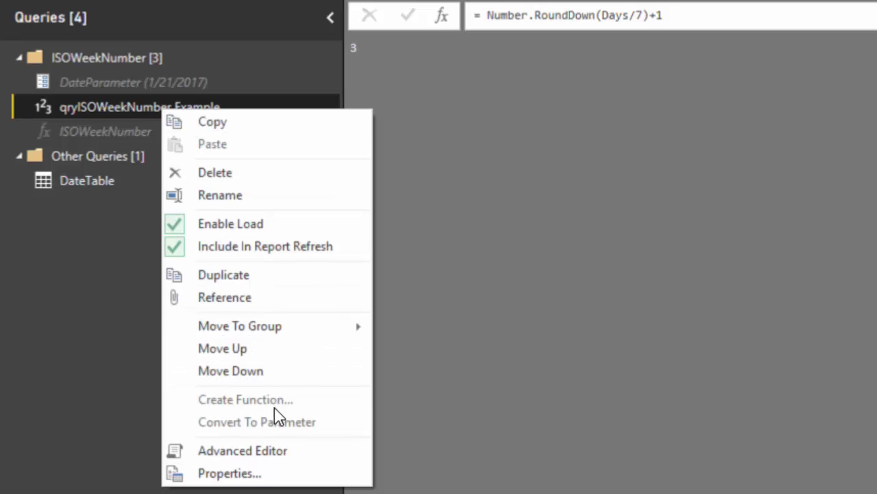
{"action": "left_click", "coordinate": [63, 322]}
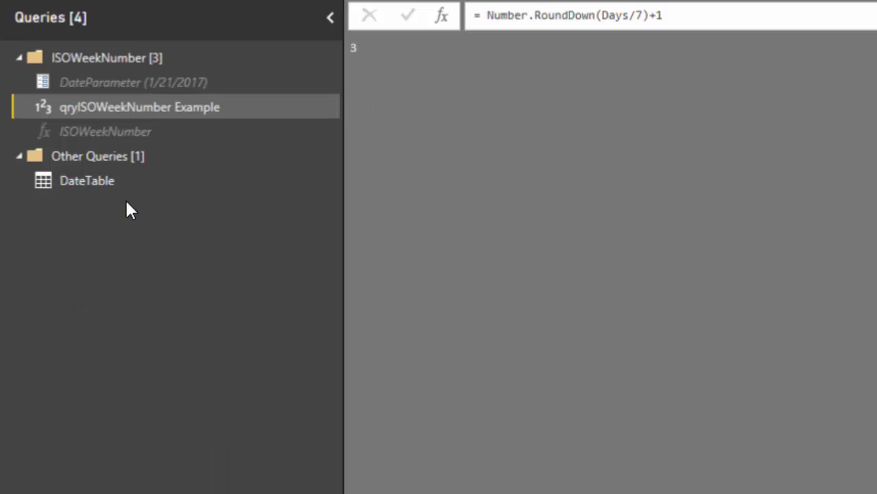
Show DateTable at its Invoked Custom Function step, before the CheckResult column
{"action": "left_click", "coordinate": [77, 180]}
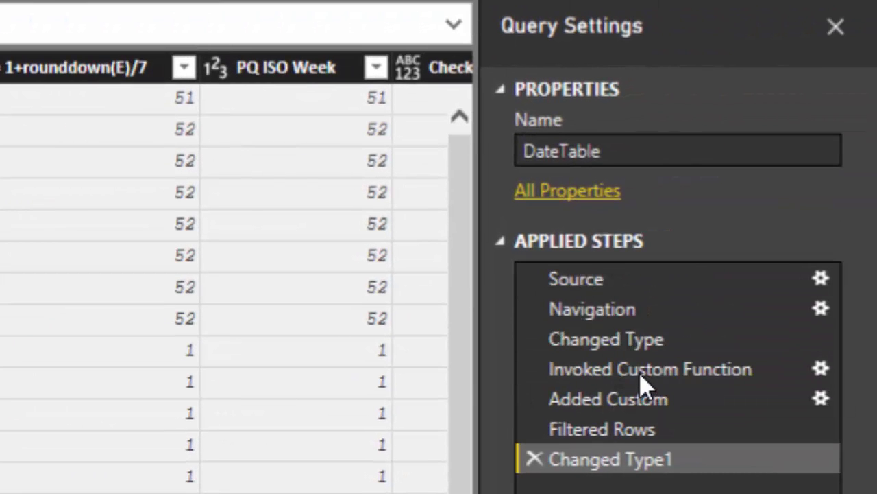
{"action": "left_click", "coordinate": [644, 370]}
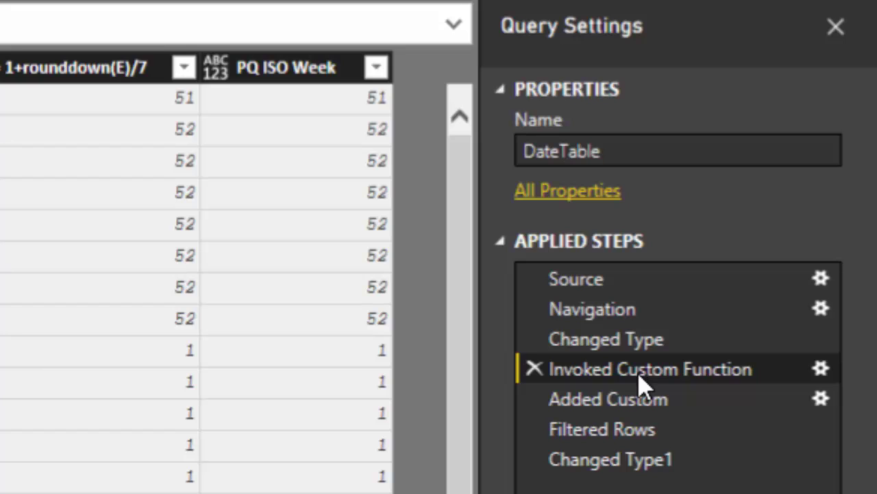